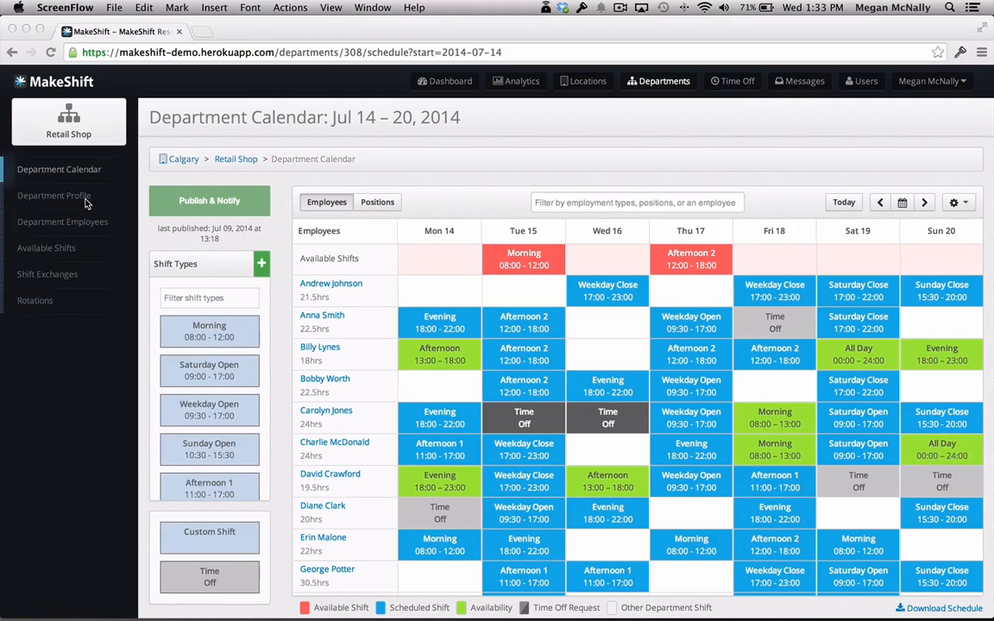
Add a position named Security to the Retail Shop department's profile and save it.
{"action": "left_click", "coordinate": [50, 205]}
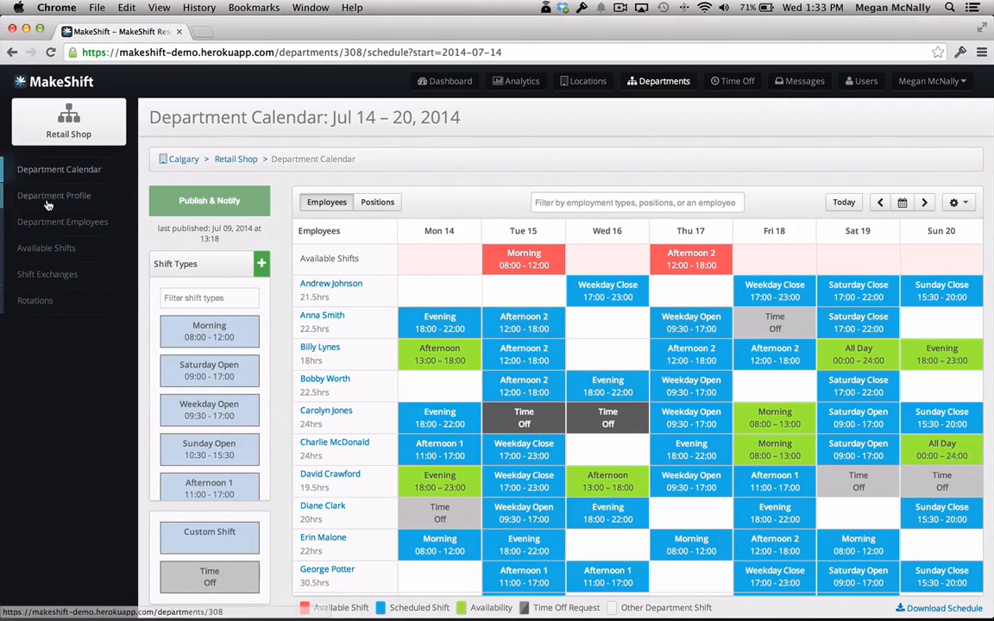
{"action": "left_click", "coordinate": [51, 204]}
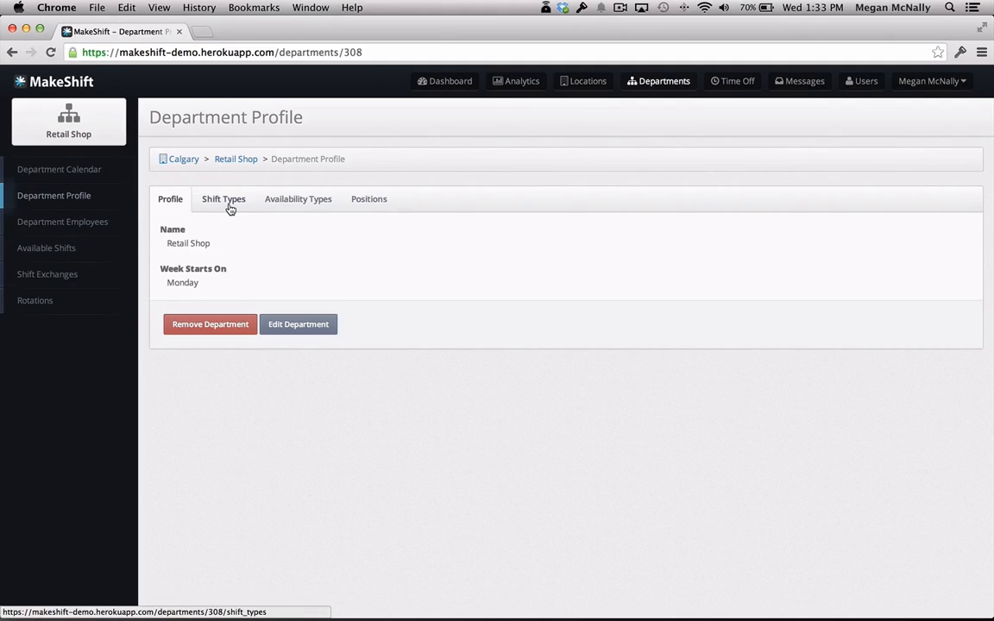
{"action": "left_click", "coordinate": [374, 208]}
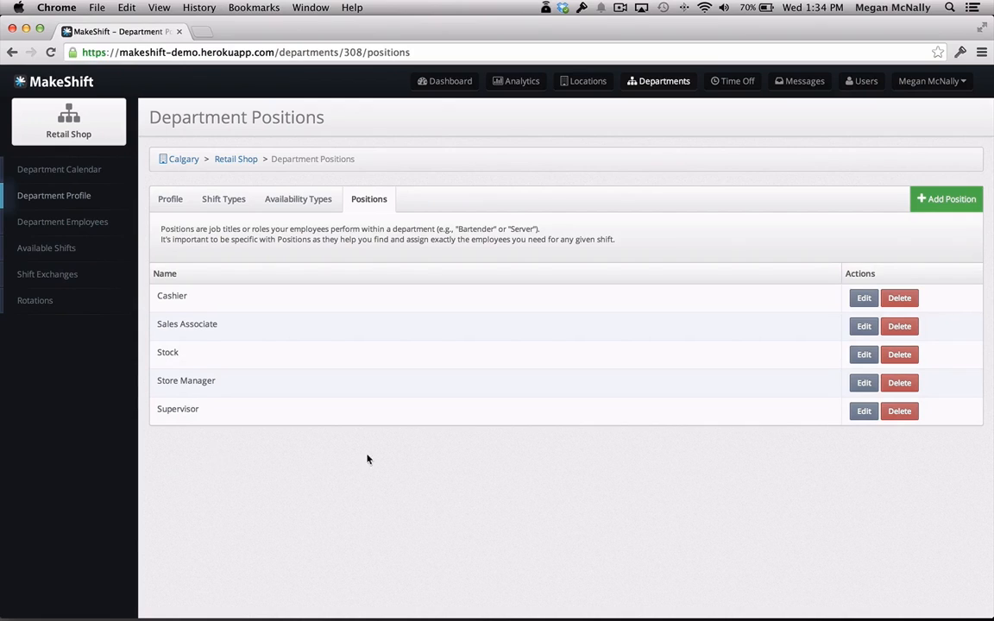
{"action": "left_click", "coordinate": [953, 200]}
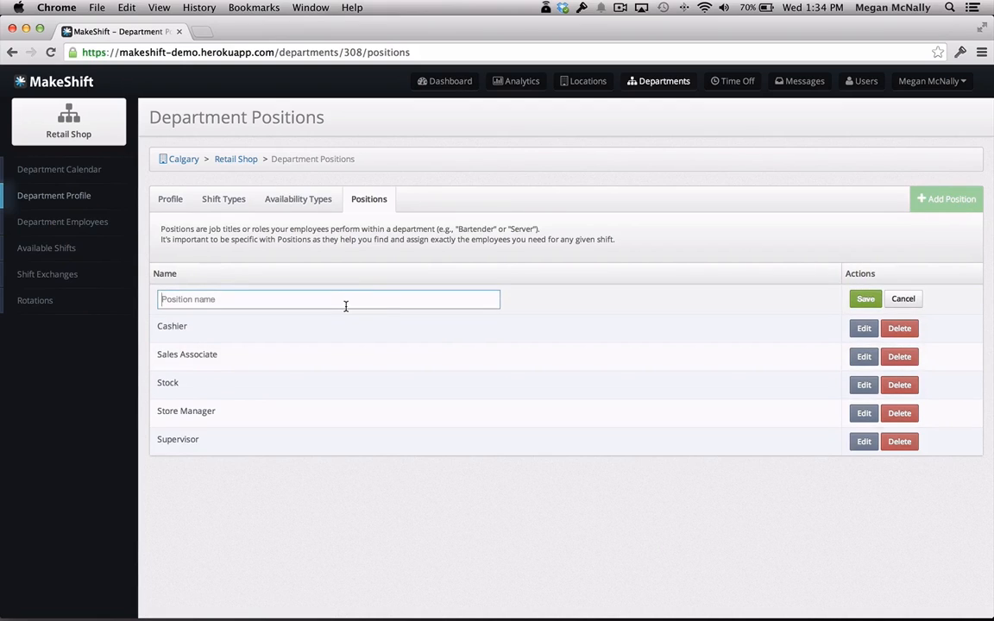
{"action": "type", "text": "Security"}
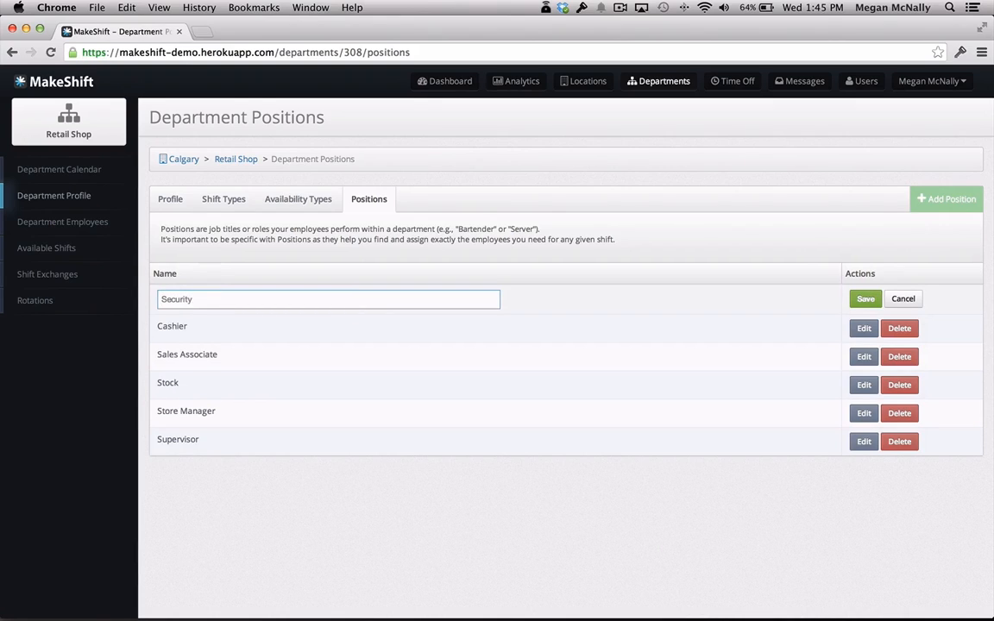
{"action": "left_click", "coordinate": [865, 305]}
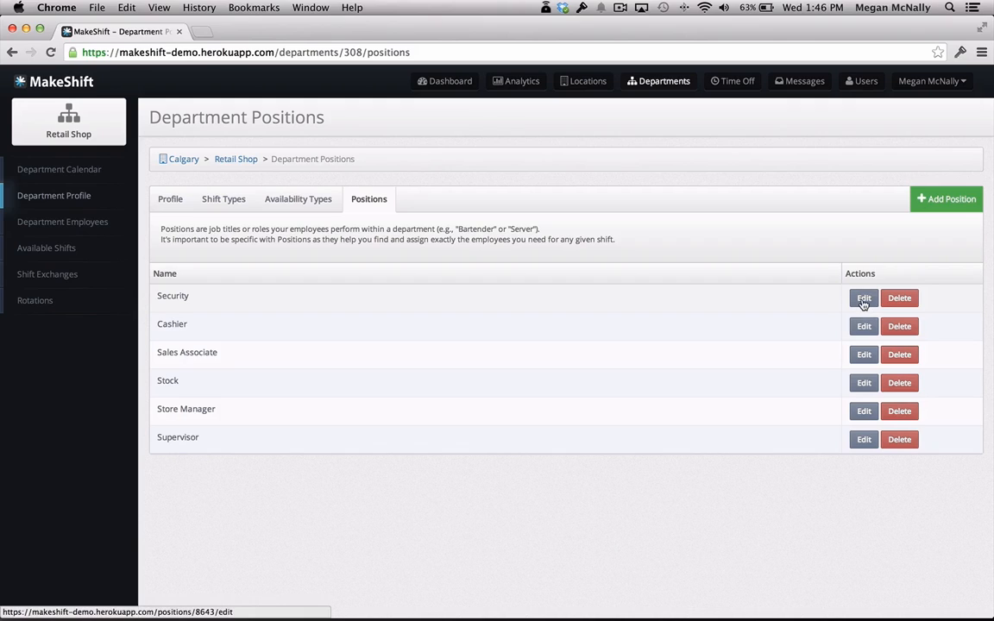
Rename the Security position to First Security and save the change.
{"action": "left_click", "coordinate": [864, 302]}
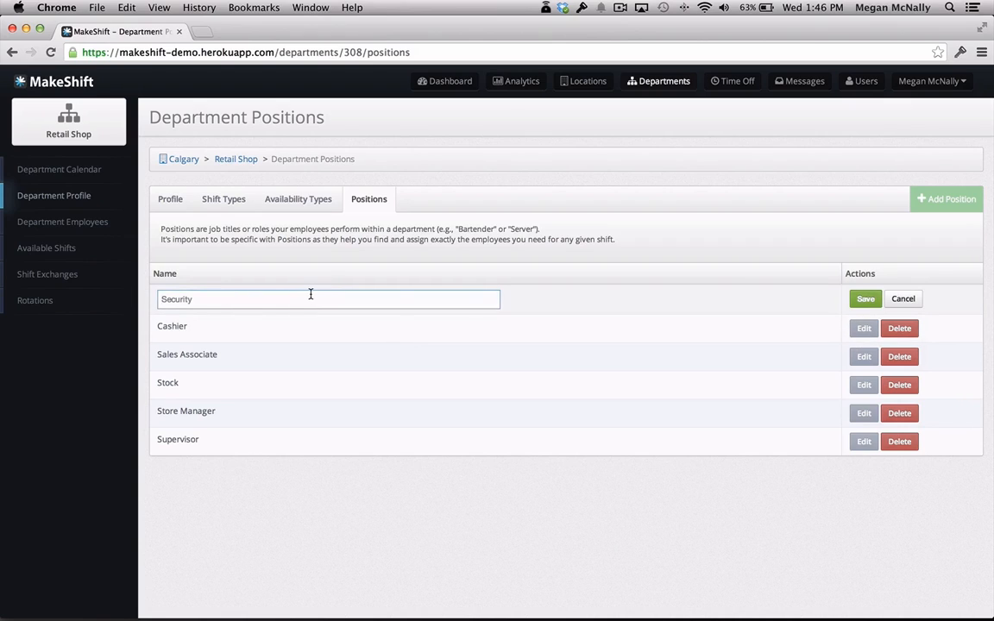
{"action": "type", "text": "First"}
{"action": "left_click", "coordinate": [864, 301]}
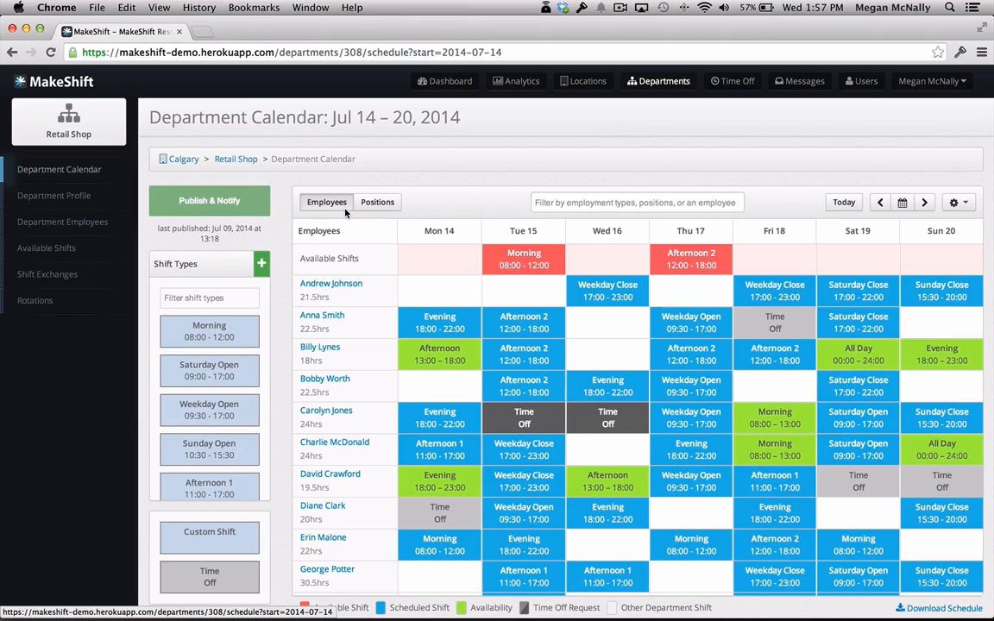
Switch the Jul 14 – 20 department calendar to the positions view and look over the shift requirements of each position.
{"action": "left_click", "coordinate": [389, 209]}
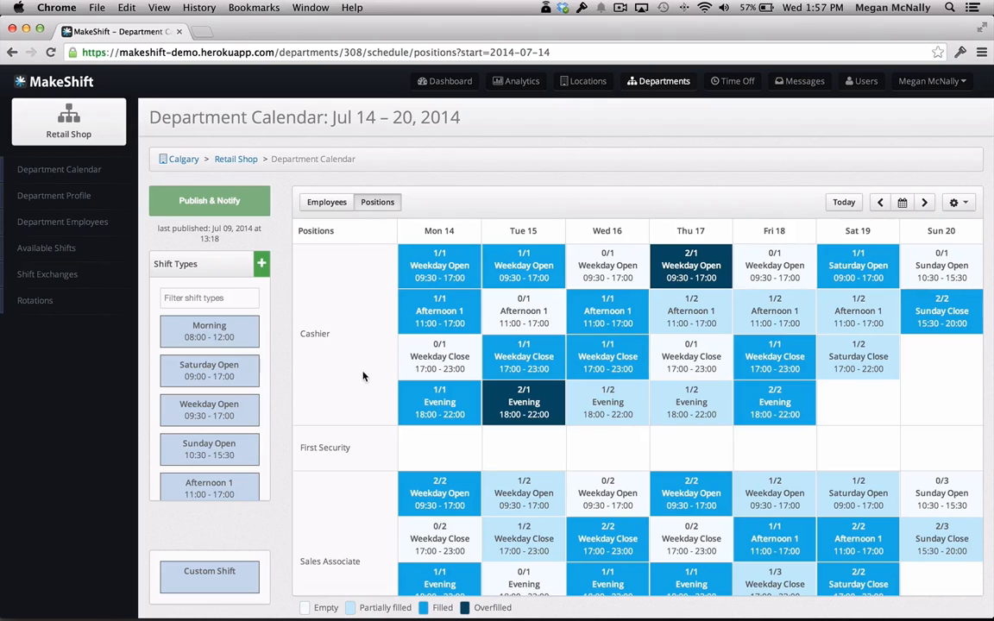
{"action": "scroll", "coordinate": [363, 457], "scroll_direction": "down", "scroll_amount": 5}
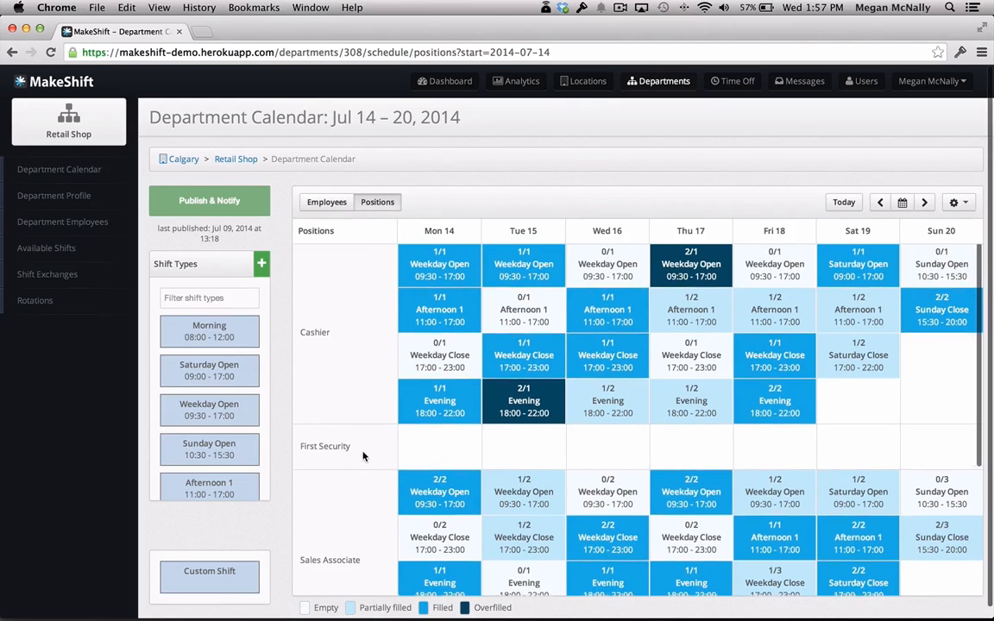
{"action": "scroll", "coordinate": [363, 456], "scroll_direction": "down", "scroll_amount": 1}
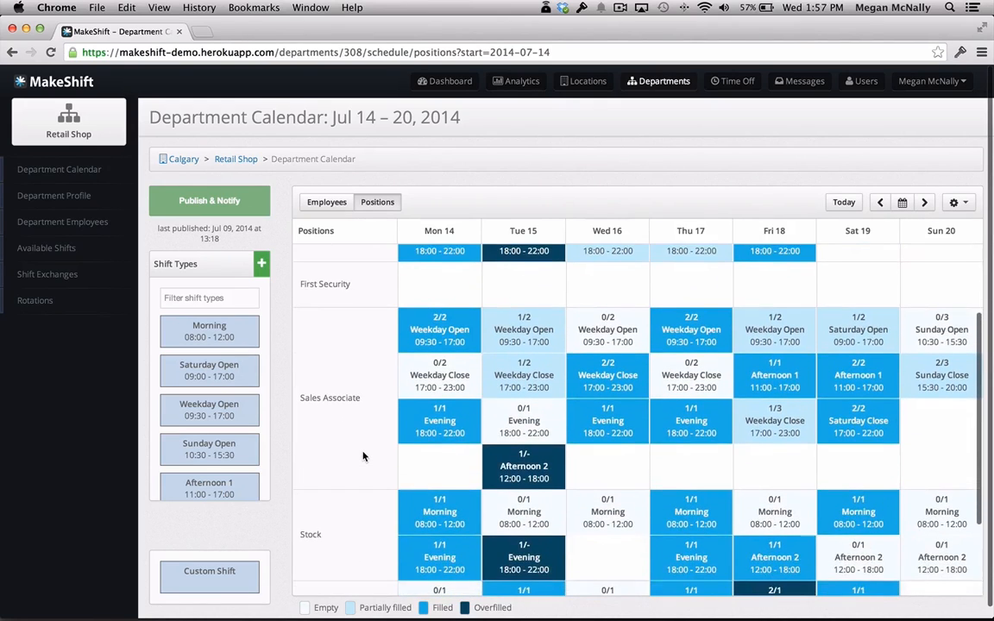
{"action": "scroll", "coordinate": [363, 456], "scroll_direction": "up", "scroll_amount": 6}
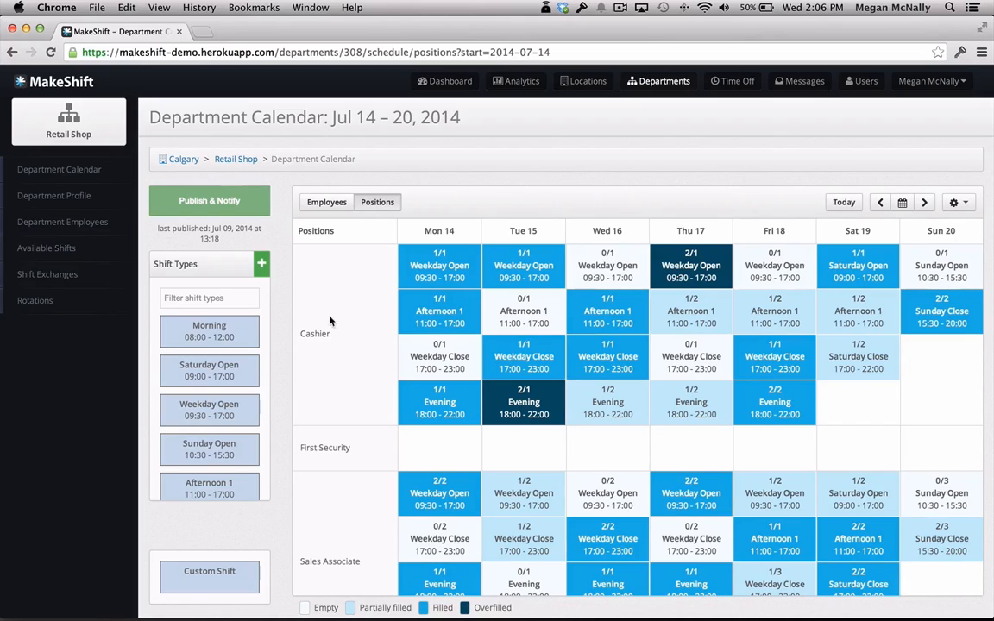
Assign the unscheduled cashier with 0.0 weekly hours to Thursday, Jul 17's Cashier Afternoon 1 shift, and publish the schedule with notification.
{"action": "left_click", "coordinate": [702, 311]}
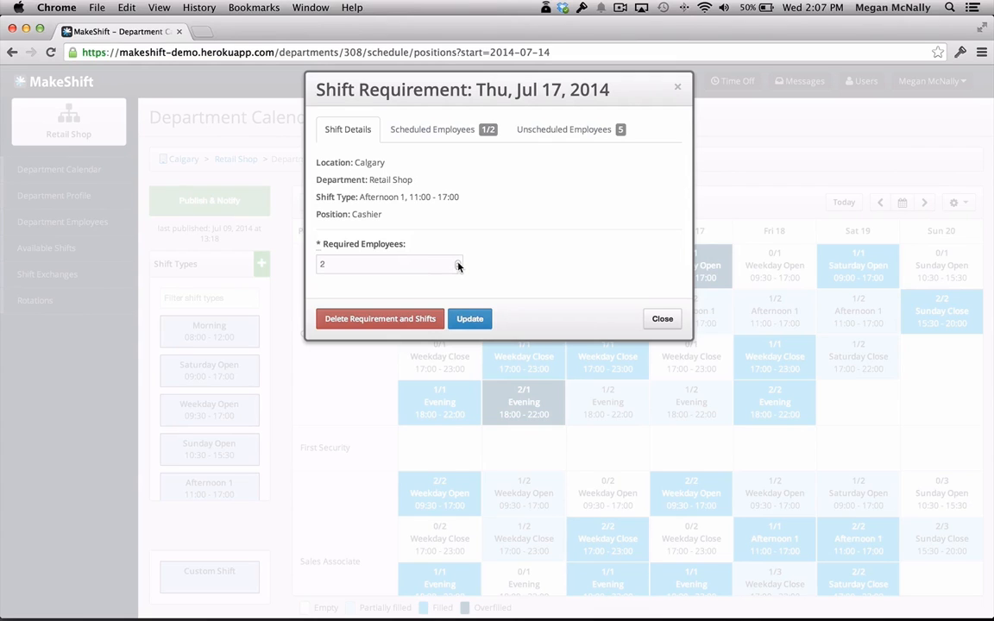
{"action": "left_click", "coordinate": [443, 137]}
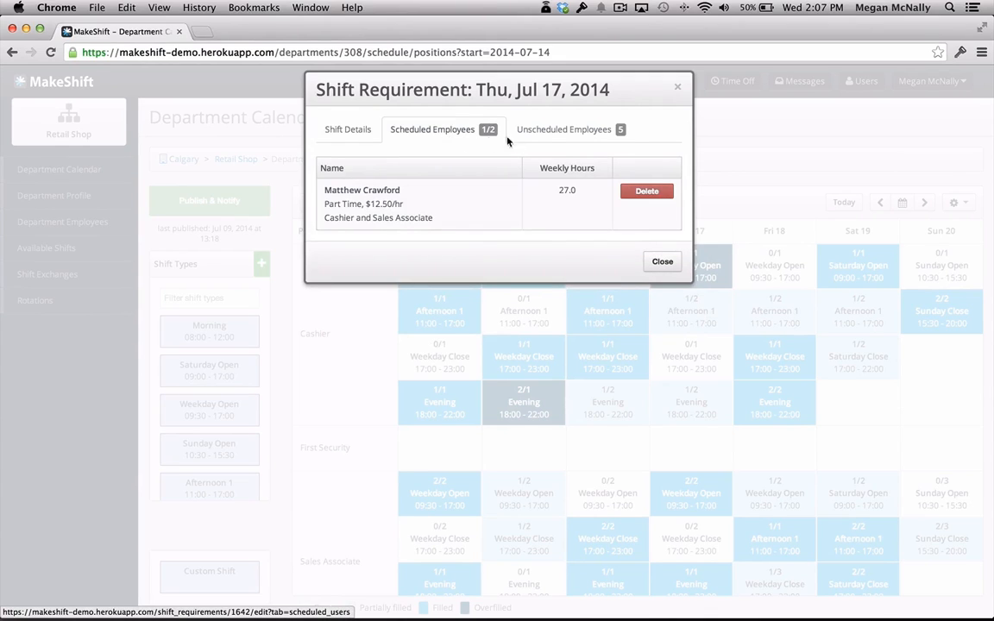
{"action": "left_click", "coordinate": [556, 138]}
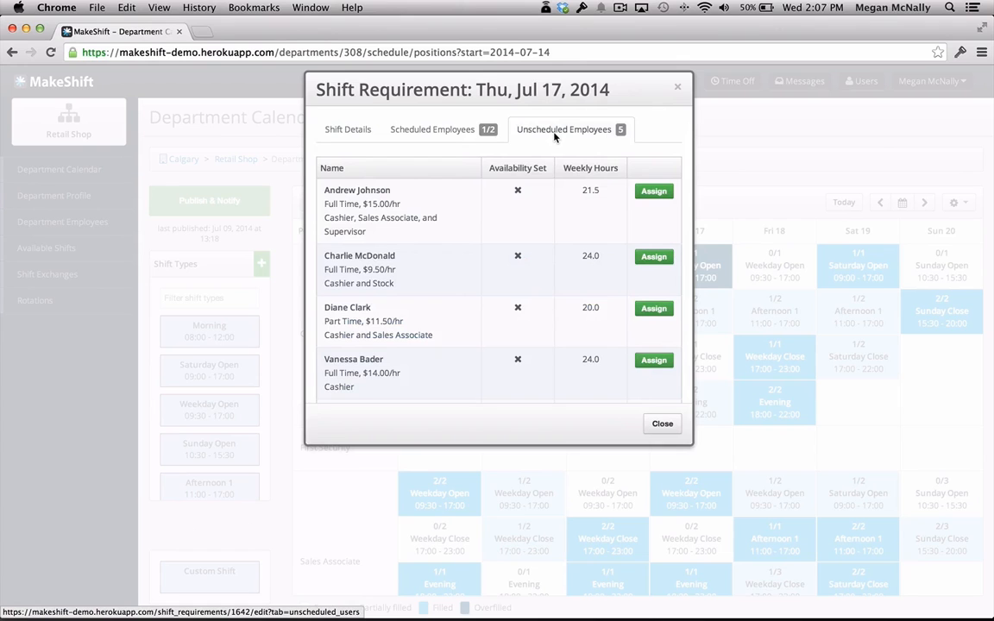
{"action": "scroll", "coordinate": [504, 186], "scroll_direction": "down", "scroll_amount": 2}
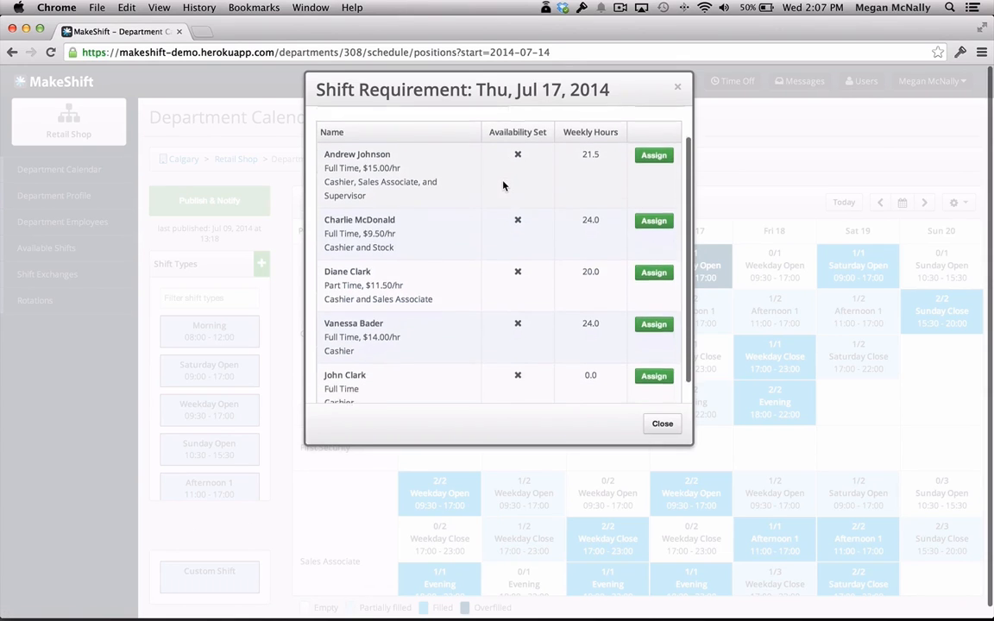
{"action": "scroll", "coordinate": [504, 186], "scroll_direction": "down", "scroll_amount": 1}
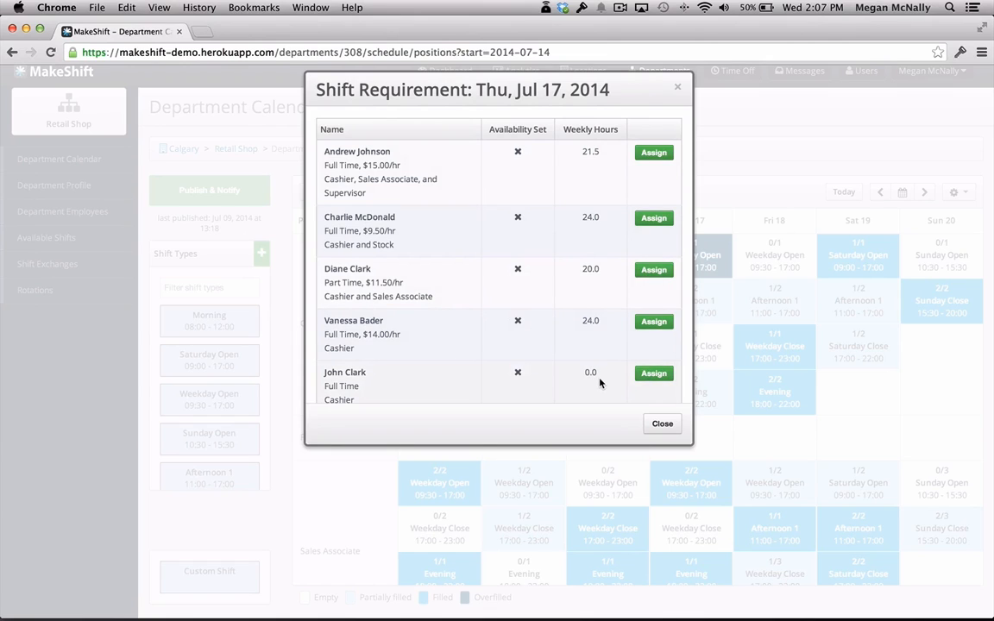
{"action": "left_click", "coordinate": [655, 380]}
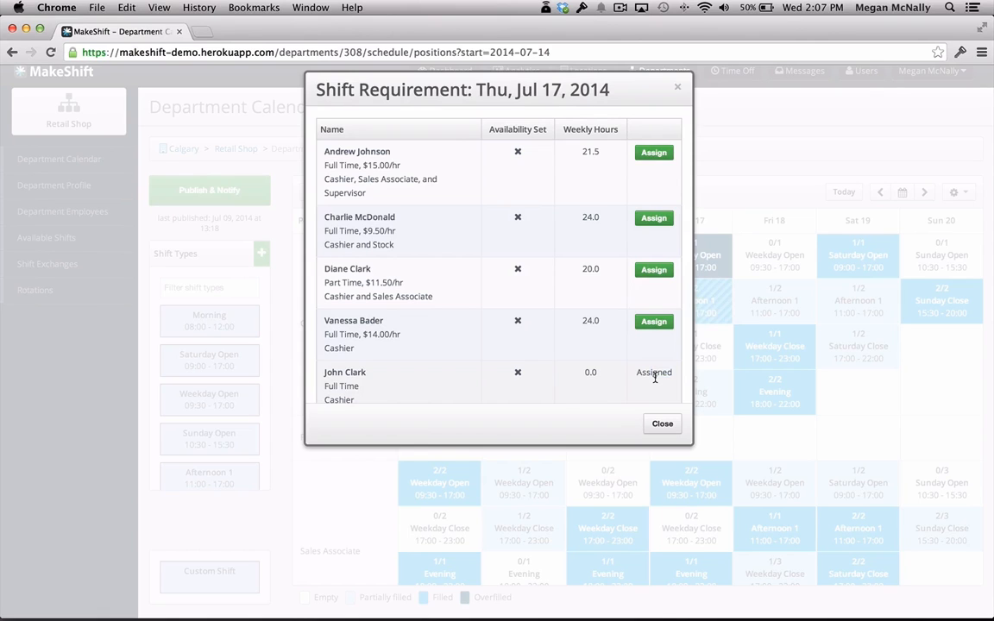
{"action": "left_click", "coordinate": [662, 423]}
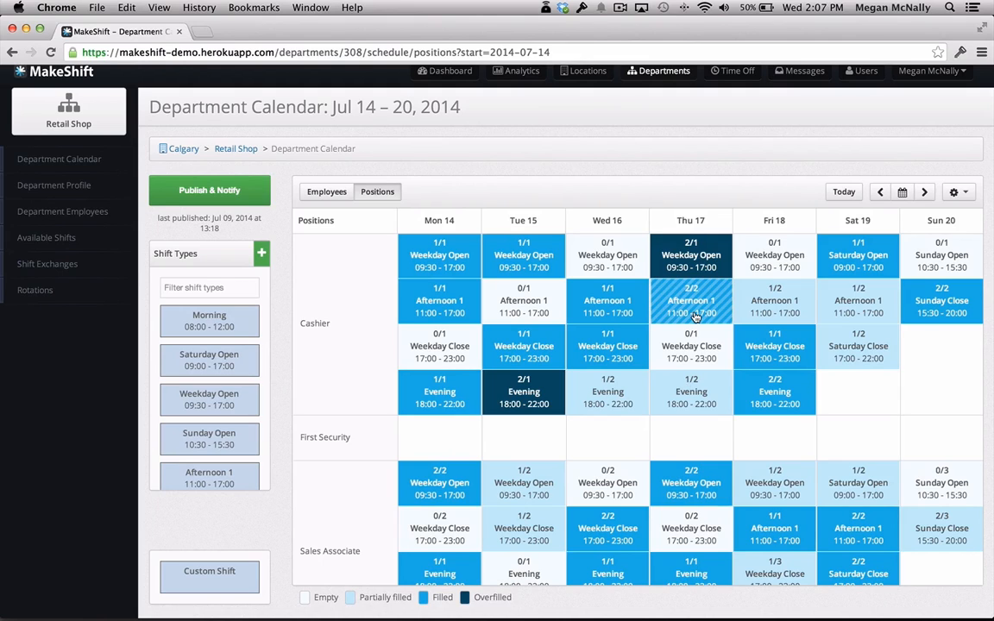
{"action": "left_click", "coordinate": [222, 200]}
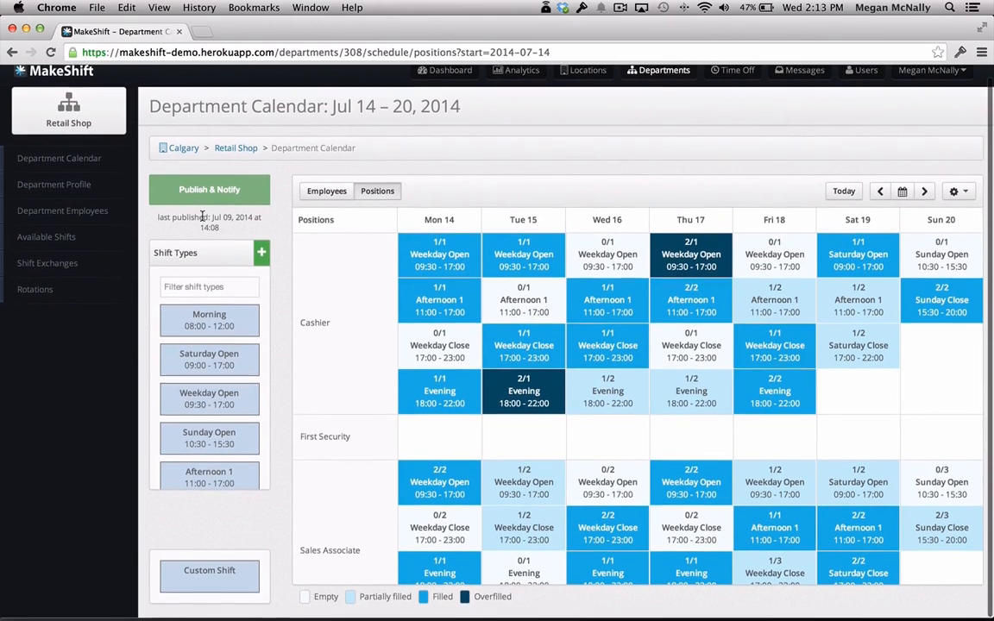
Create an Afternoon 2 shift requirement for the Cashier position on Sunday, Jul 20, with 2 required employees.
{"action": "scroll", "coordinate": [203, 217], "scroll_direction": "up", "scroll_amount": 1}
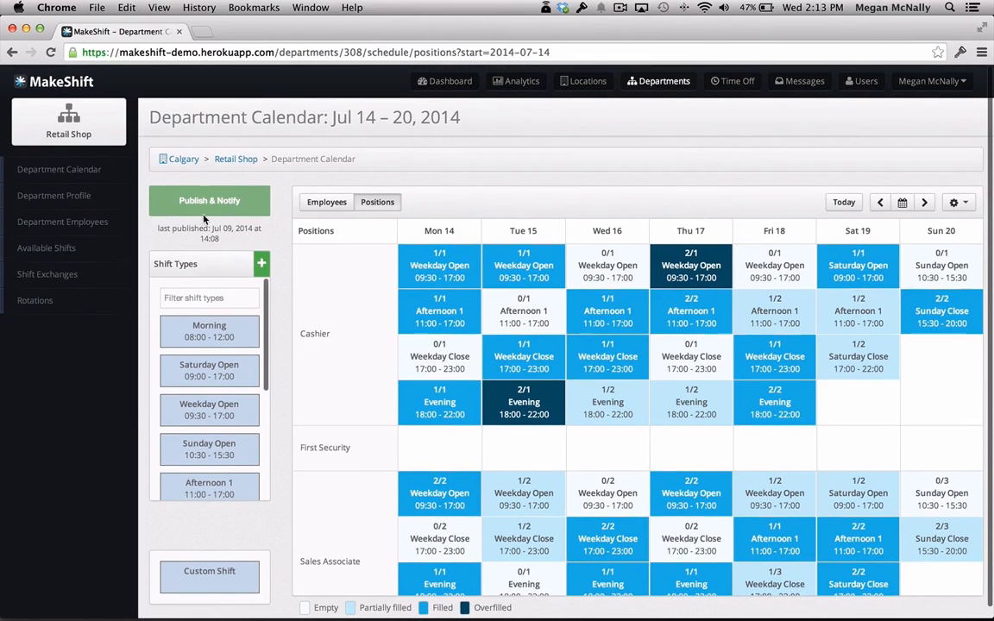
{"action": "scroll", "coordinate": [207, 367], "scroll_direction": "down", "scroll_amount": 5}
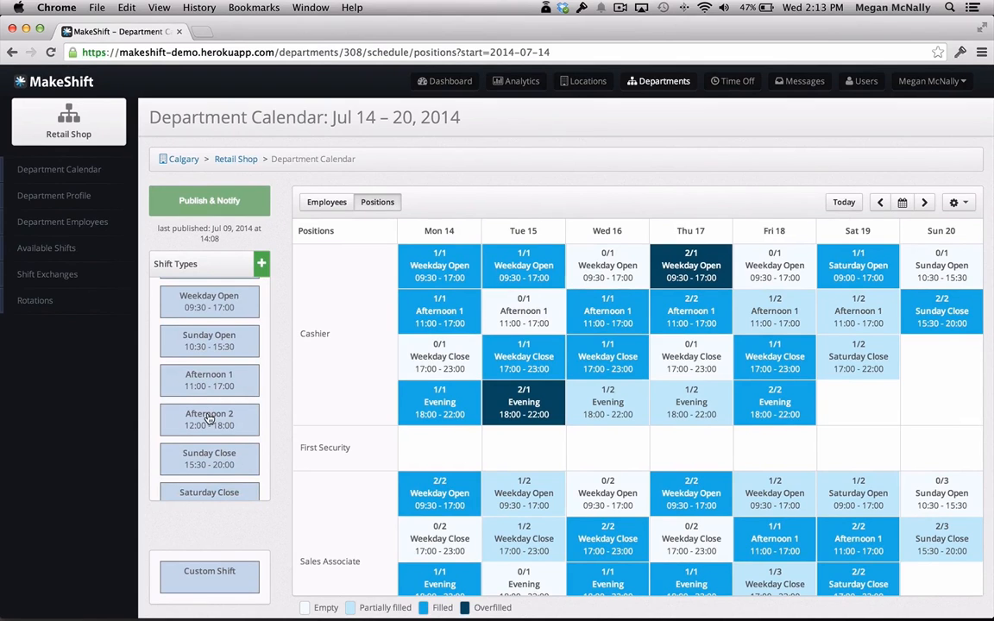
{"action": "left_click_drag", "start_coordinate": [208, 417], "coordinate": [956, 373]}
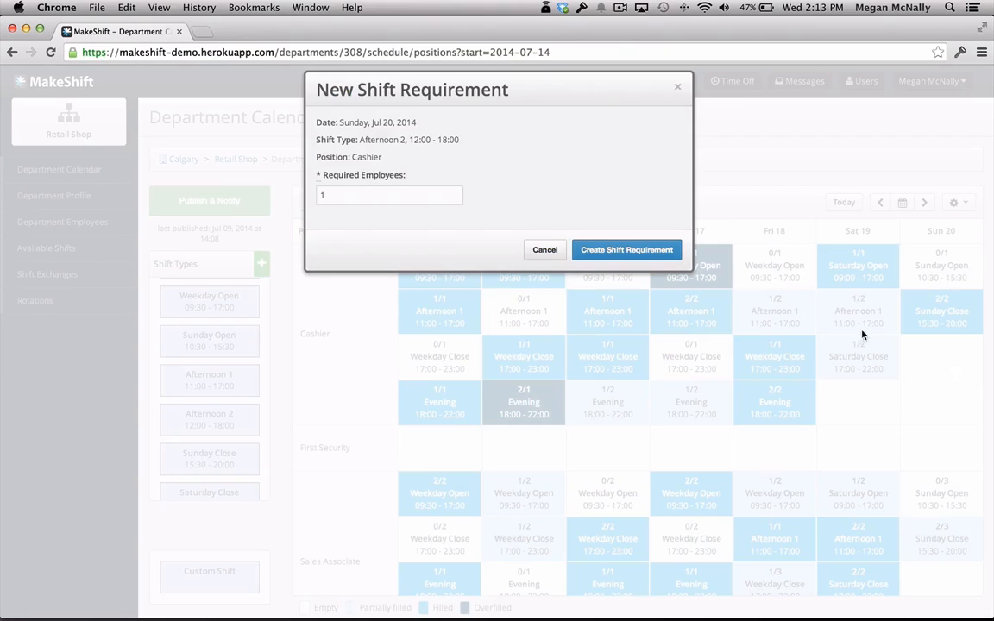
{"action": "left_click", "coordinate": [456, 195]}
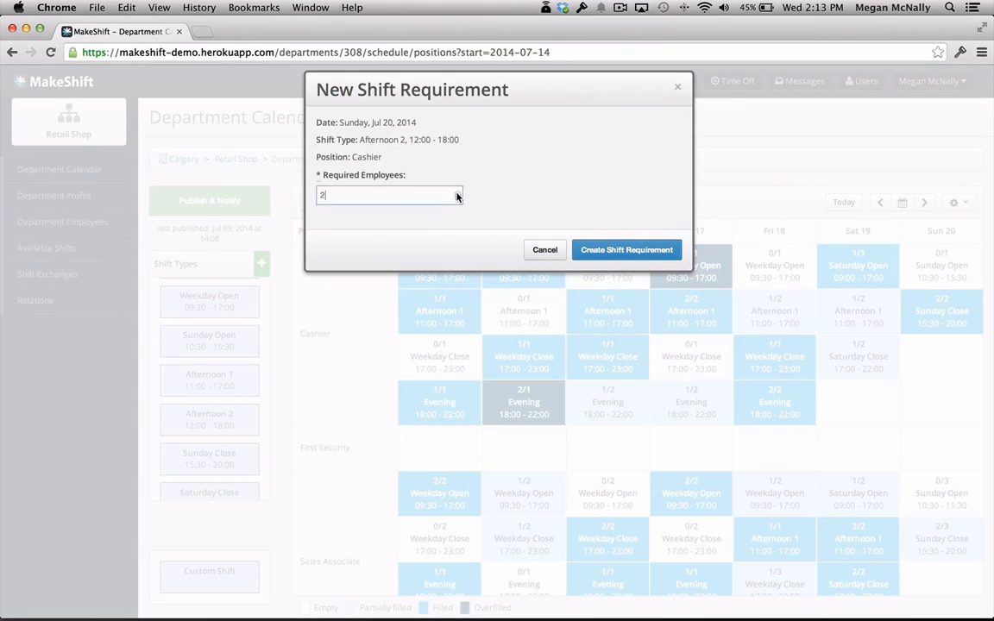
{"action": "left_click", "coordinate": [609, 250]}
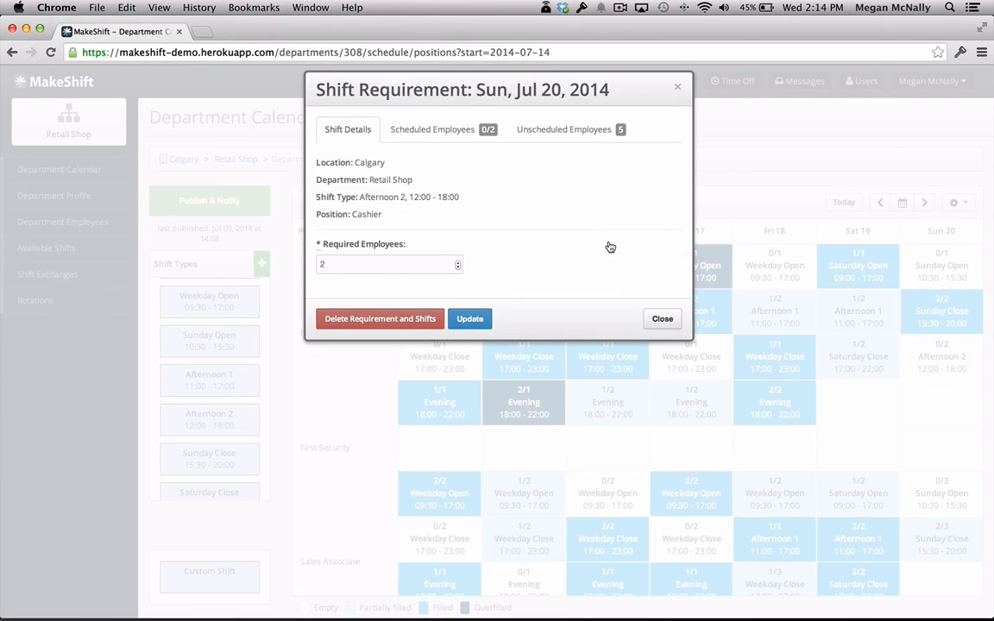
Assign the second and third listed unscheduled employees to Sunday, Jul 20's Cashier Afternoon 2 shift and close the requirement.
{"action": "left_click", "coordinate": [569, 139]}
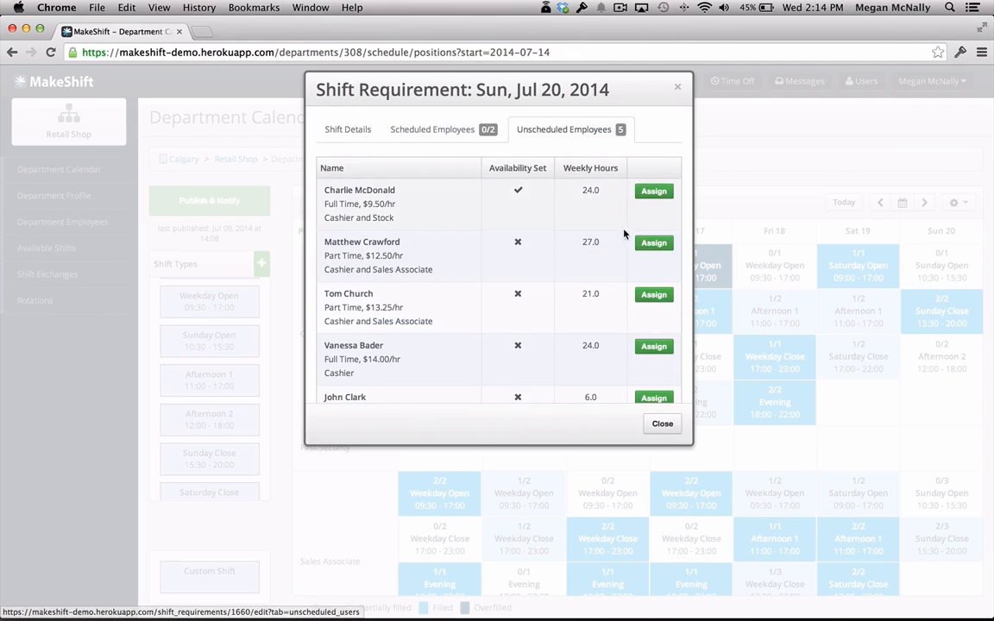
{"action": "left_click", "coordinate": [649, 245]}
{"action": "left_click", "coordinate": [654, 298]}
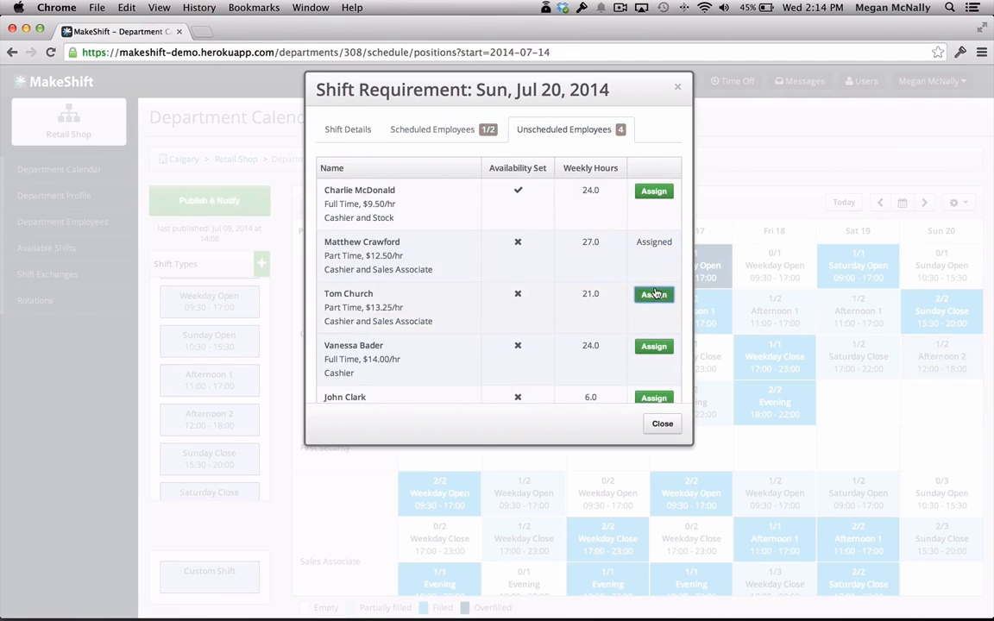
{"action": "left_click", "coordinate": [663, 424]}
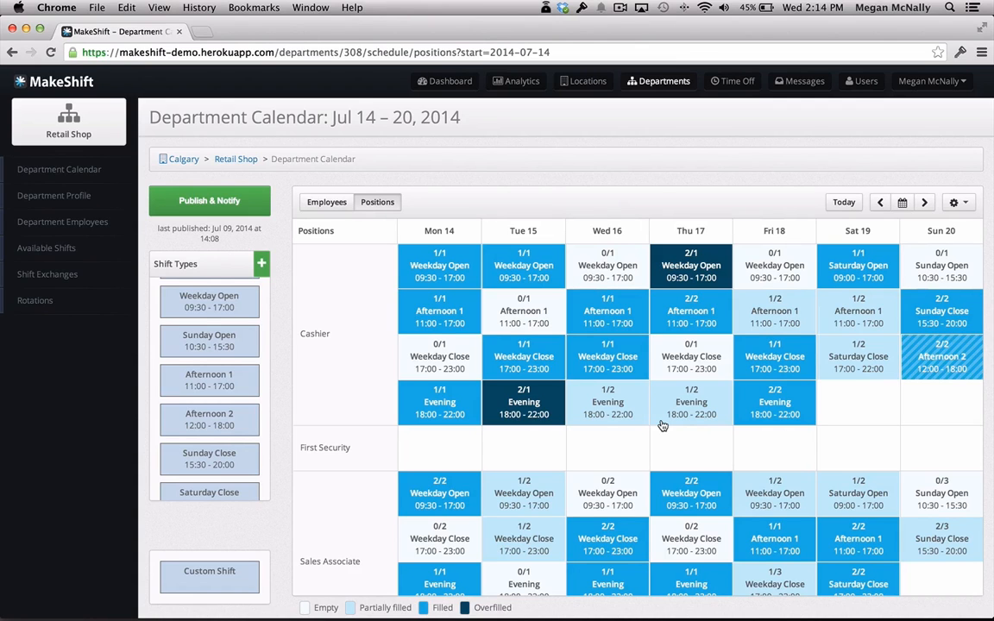
Assign the unscheduled part-time cashier paid $11.00/hr to Thursday, Jul 17's Cashier Weekday Close shift and close the requirement.
{"action": "left_click", "coordinate": [690, 361]}
{"action": "left_click", "coordinate": [569, 130]}
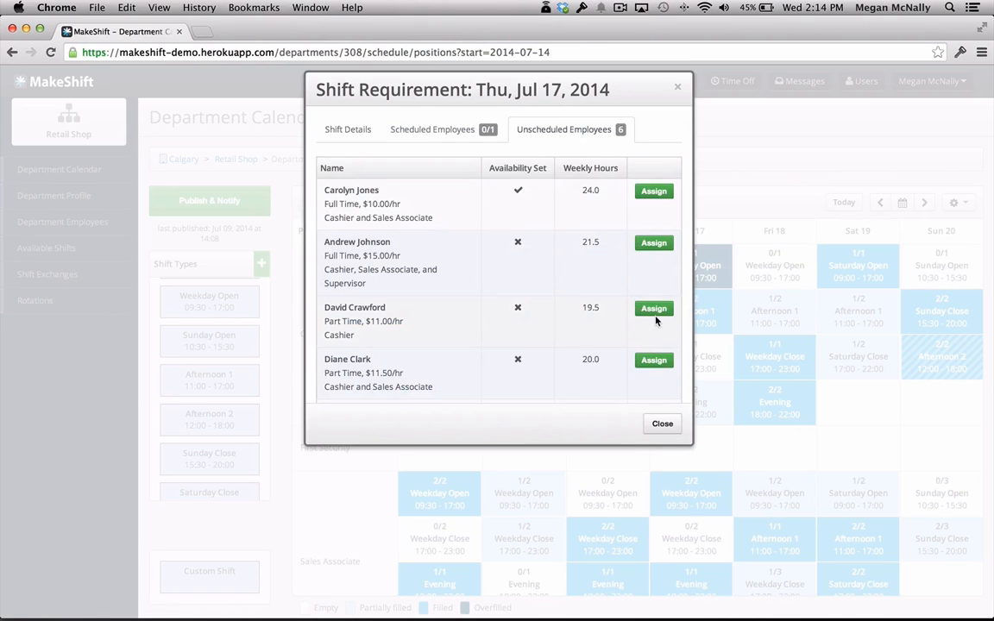
{"action": "left_click", "coordinate": [652, 306]}
{"action": "left_click", "coordinate": [660, 423]}
Fill Wednesday, Jul 16's Sales Associate Weekday Open shift with the $13.75/hr employee and the last listed unscheduled employee.
{"action": "left_click", "coordinate": [608, 493]}
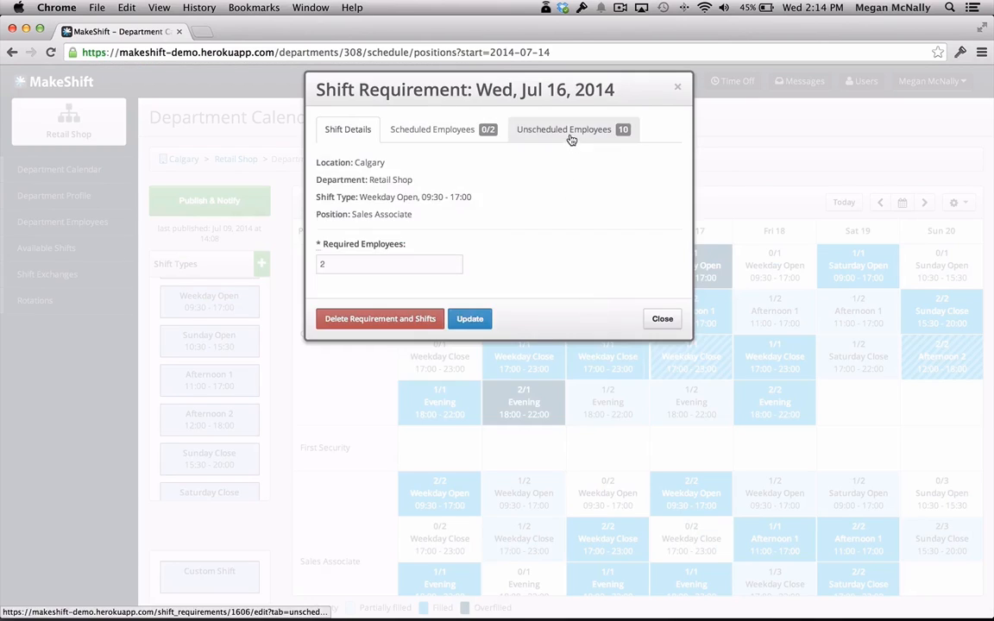
{"action": "left_click", "coordinate": [568, 132]}
{"action": "scroll", "coordinate": [610, 291], "scroll_direction": "down", "scroll_amount": 3}
{"action": "left_click", "coordinate": [655, 361]}
{"action": "scroll", "coordinate": [655, 361], "scroll_direction": "down", "scroll_amount": 3}
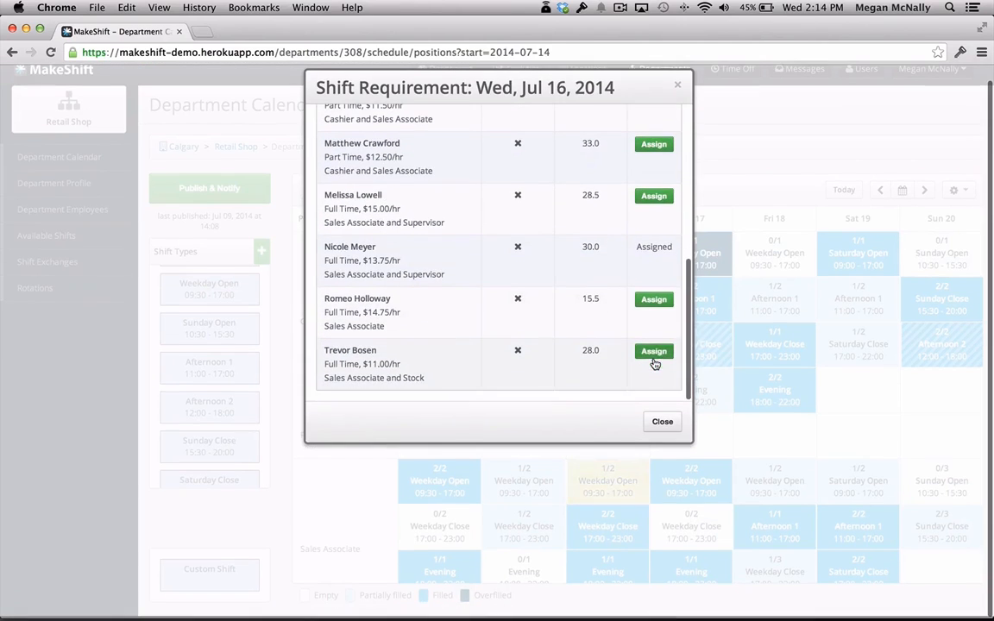
{"action": "left_click", "coordinate": [663, 424]}
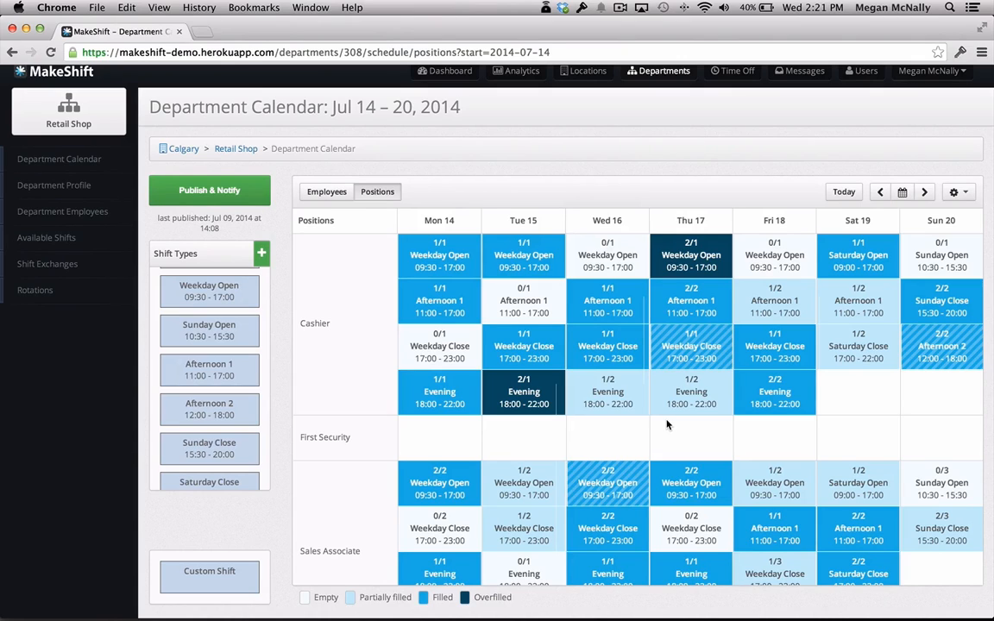
Repeat last week's shift requirements for all positions in the week of Jul 21–27, 2014, and look over the pasted requirements.
{"action": "left_click", "coordinate": [924, 192]}
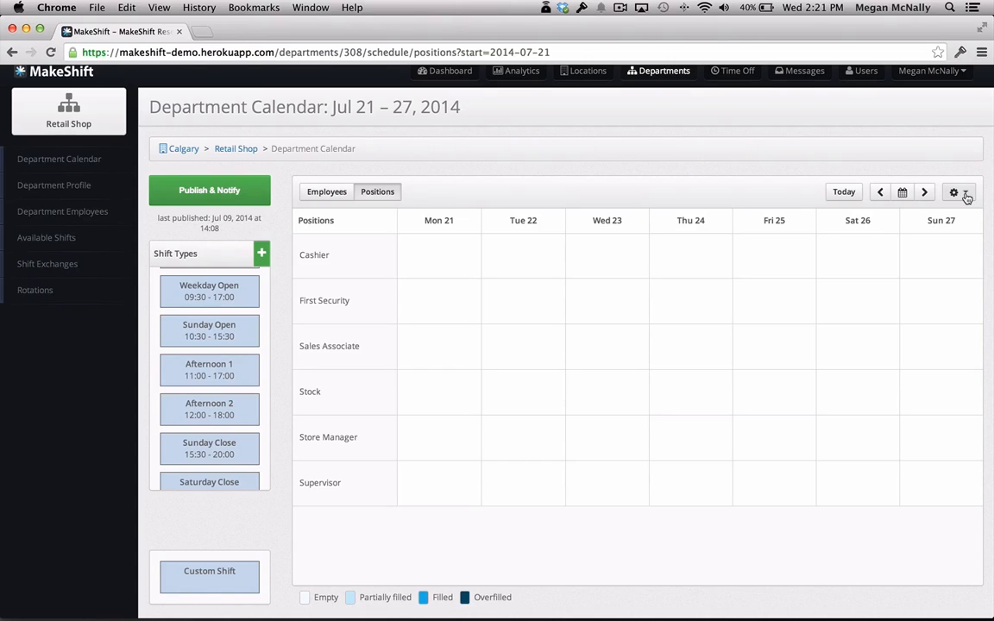
{"action": "left_click", "coordinate": [966, 198]}
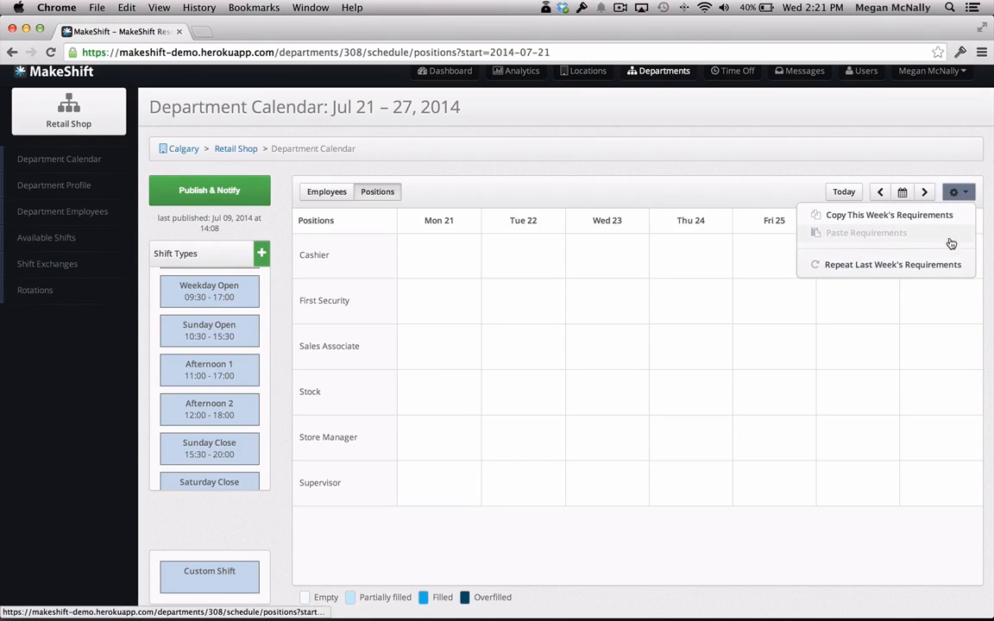
{"action": "left_click", "coordinate": [938, 268]}
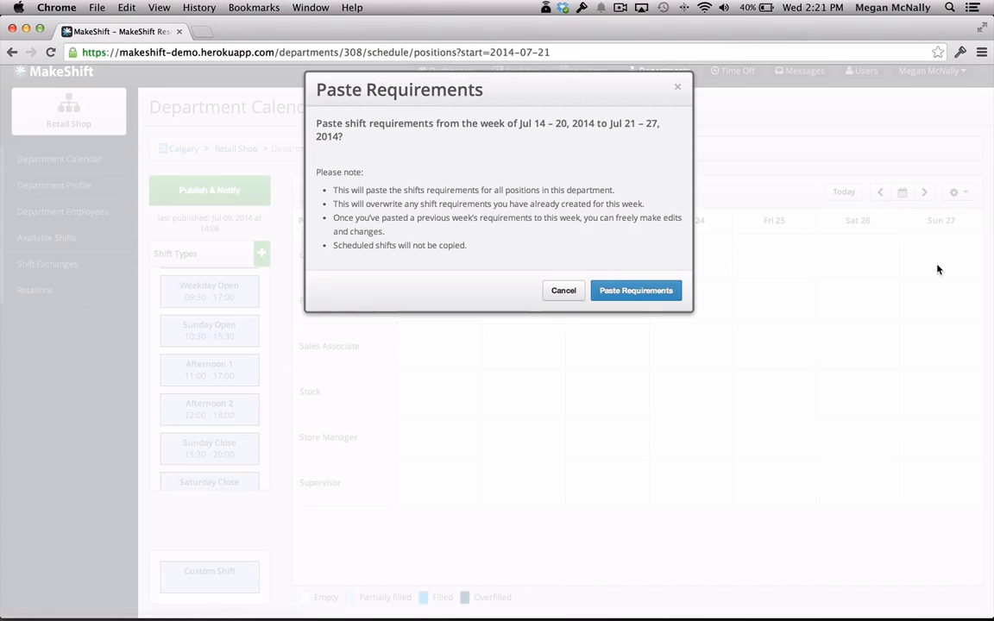
{"action": "left_click", "coordinate": [654, 292]}
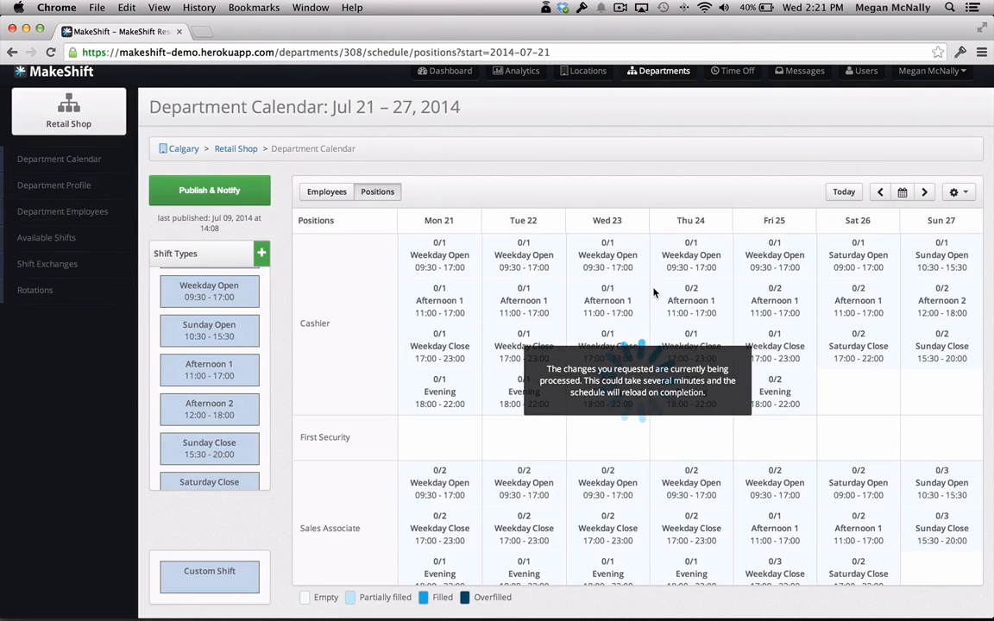
{"action": "scroll", "coordinate": [654, 293], "scroll_direction": "up", "scroll_amount": 1}
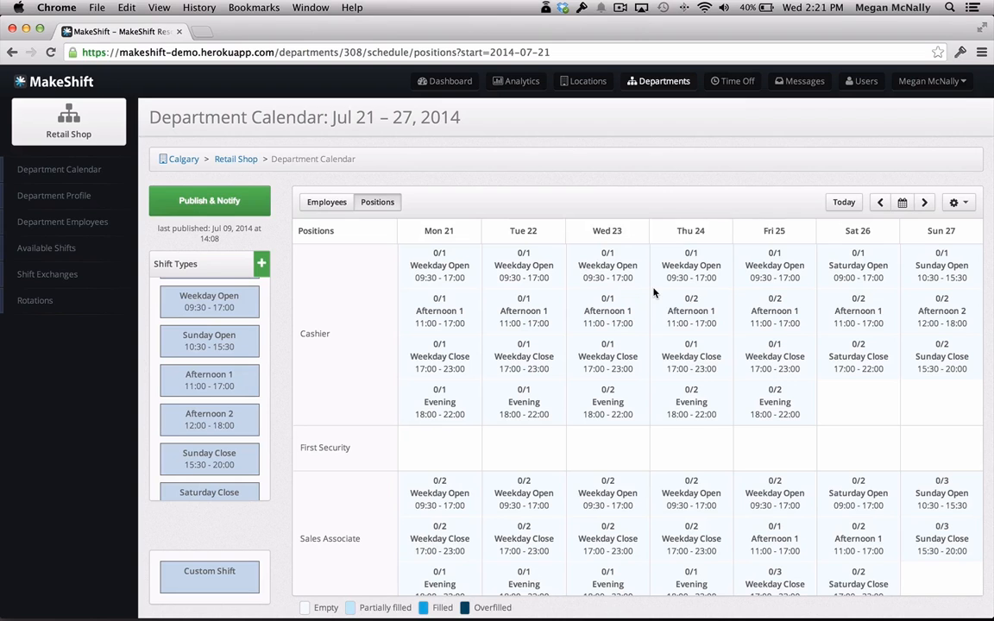
{"action": "scroll", "coordinate": [654, 294], "scroll_direction": "down", "scroll_amount": 5}
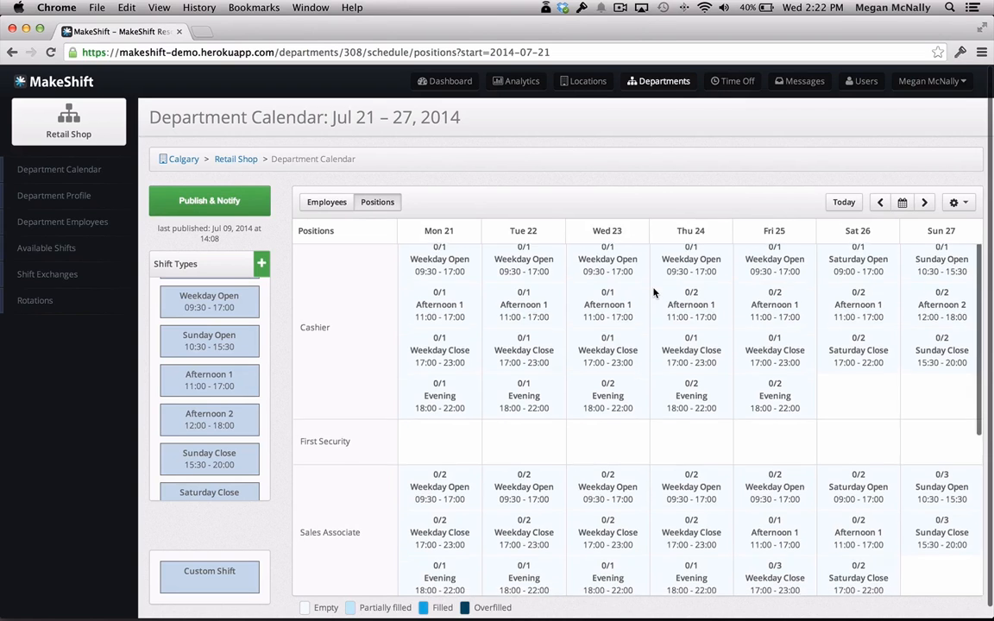
{"action": "scroll", "coordinate": [654, 293], "scroll_direction": "up", "scroll_amount": 5}
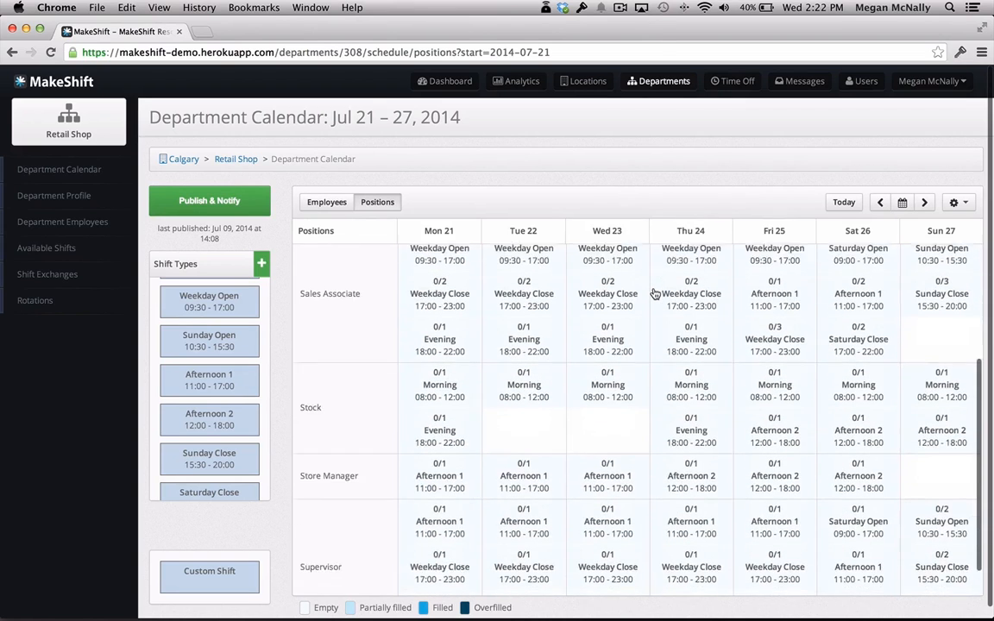
{"action": "scroll", "coordinate": [654, 294], "scroll_direction": "up", "scroll_amount": 2}
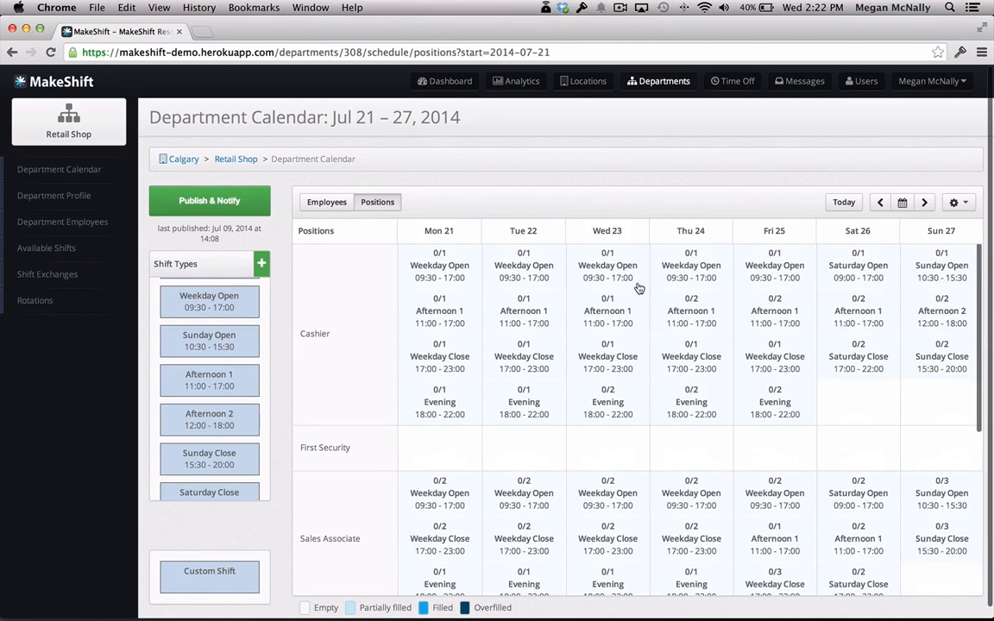
In the Employees view, schedule the first listed employee for Morning on Tuesday 22 as Cashier and Afternoon 1 on Thursday 24 as Sales Associate.
{"action": "left_click", "coordinate": [337, 209]}
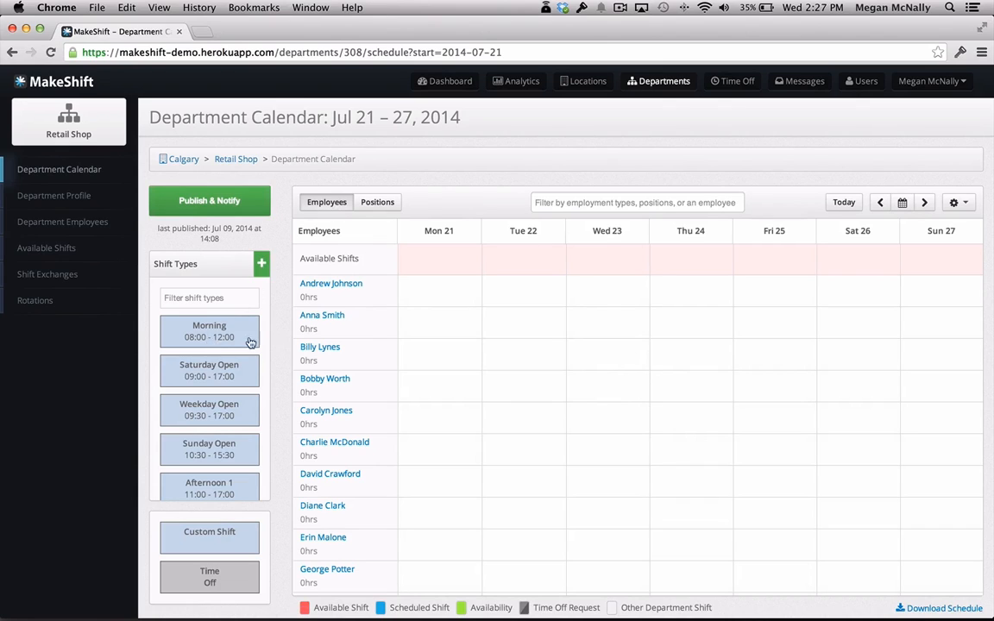
{"action": "left_click_drag", "start_coordinate": [250, 338], "coordinate": [551, 291]}
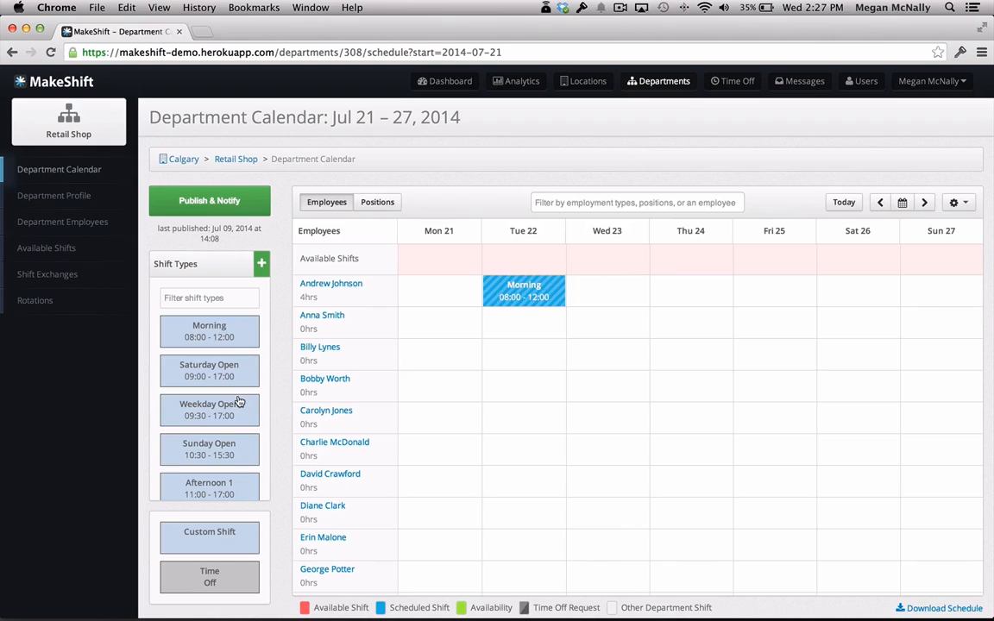
{"action": "scroll", "coordinate": [207, 404], "scroll_direction": "down", "scroll_amount": 1}
{"action": "scroll", "coordinate": [207, 404], "scroll_direction": "down", "scroll_amount": 1}
{"action": "left_click_drag", "start_coordinate": [194, 459], "coordinate": [673, 282]}
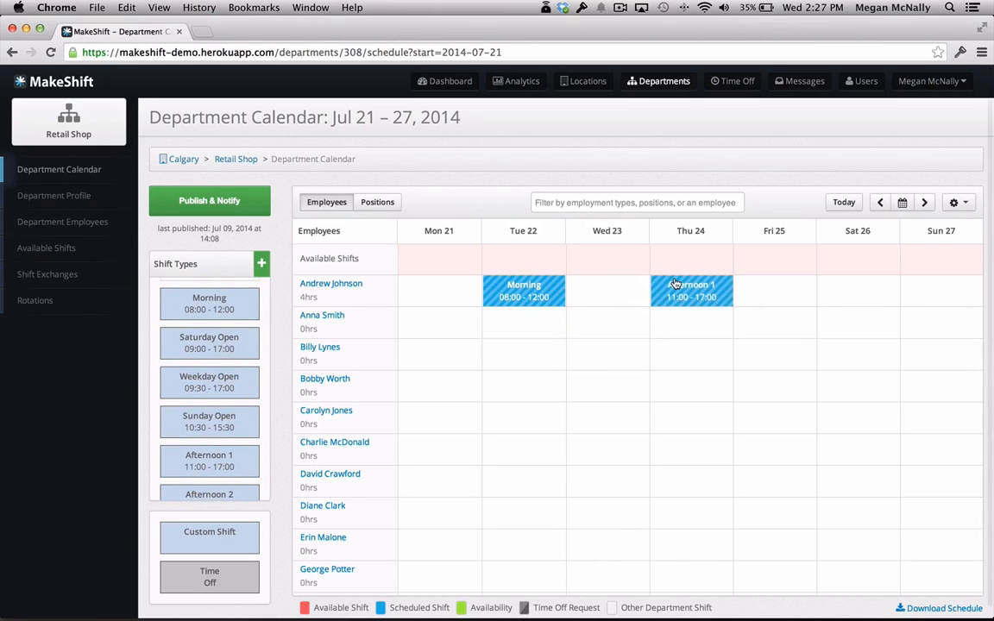
{"action": "left_click", "coordinate": [772, 290]}
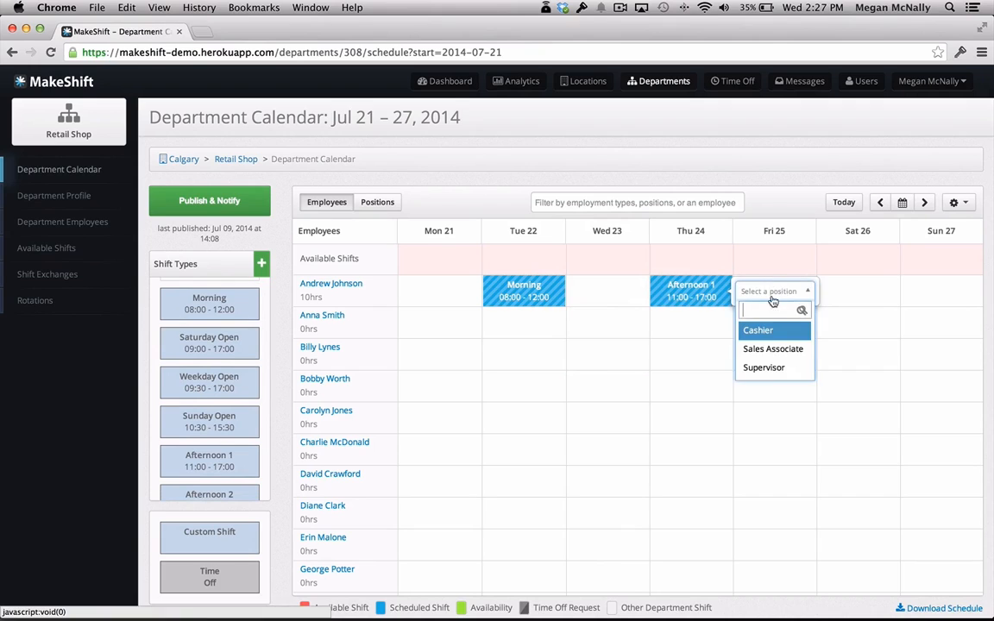
{"action": "left_click", "coordinate": [776, 349]}
Schedule the fifth listed employee for a Sunday Open shift on Sunday 27 in the Cashier position.
{"action": "left_click_drag", "start_coordinate": [209, 421], "coordinate": [966, 421]}
{"action": "left_click", "coordinate": [861, 419]}
{"action": "left_click", "coordinate": [838, 457]}
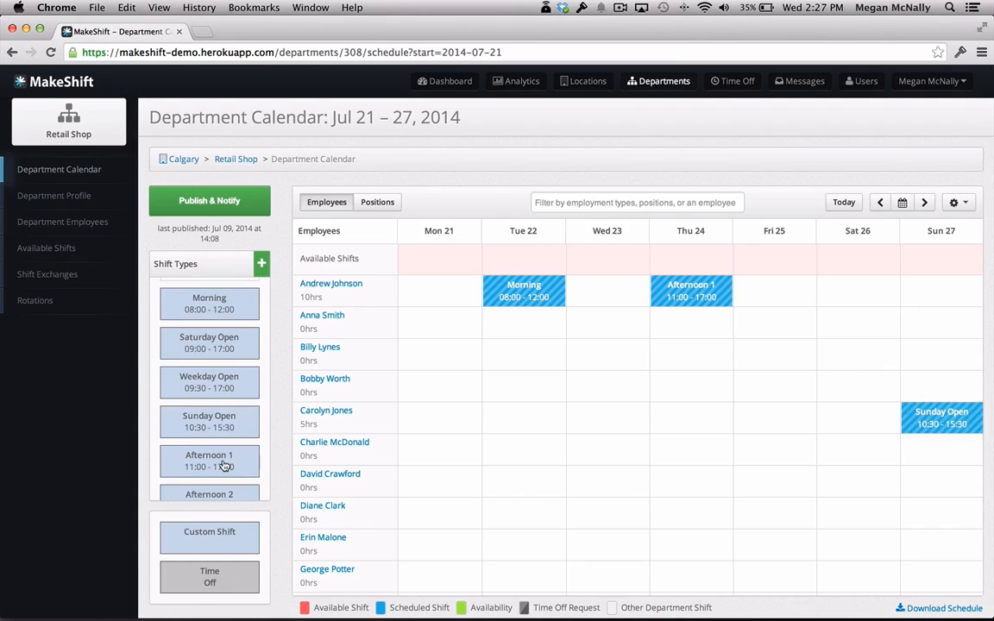
Schedule the fifth listed employee for Afternoon 2 on Wednesday 23 as Cashier, and return to the Positions view of the calendar.
{"action": "scroll", "coordinate": [209, 420], "scroll_direction": "down", "scroll_amount": 1}
{"action": "left_click_drag", "start_coordinate": [209, 471], "coordinate": [612, 419]}
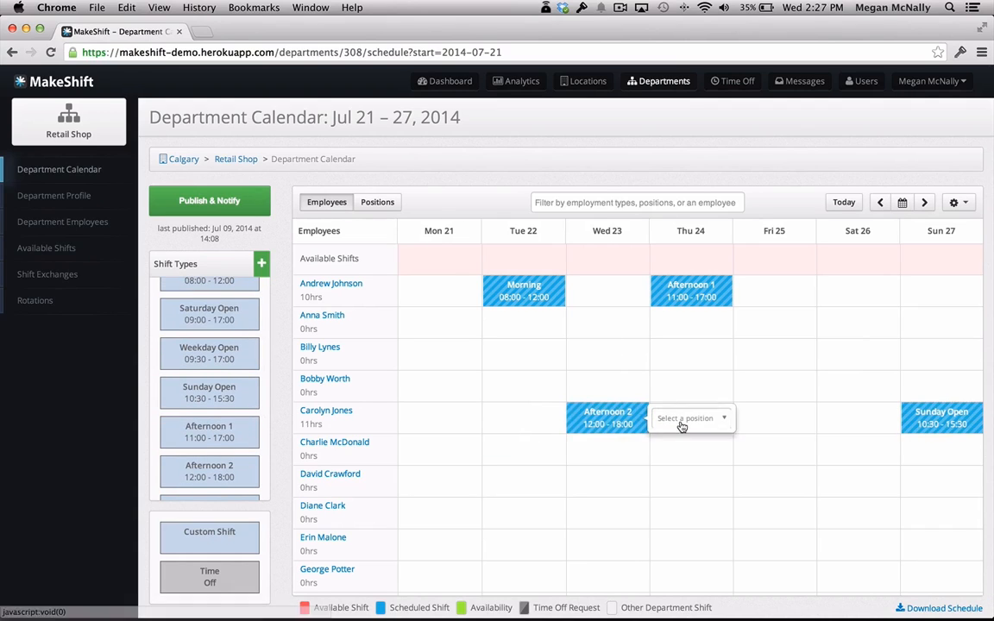
{"action": "left_click", "coordinate": [684, 419]}
{"action": "left_click", "coordinate": [678, 457]}
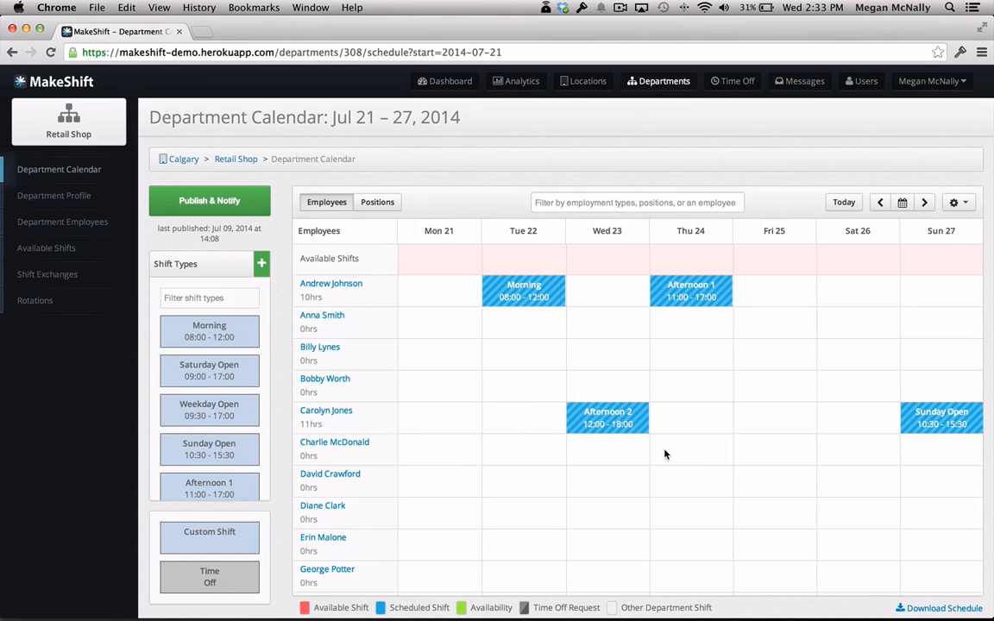
{"action": "left_click", "coordinate": [379, 209]}
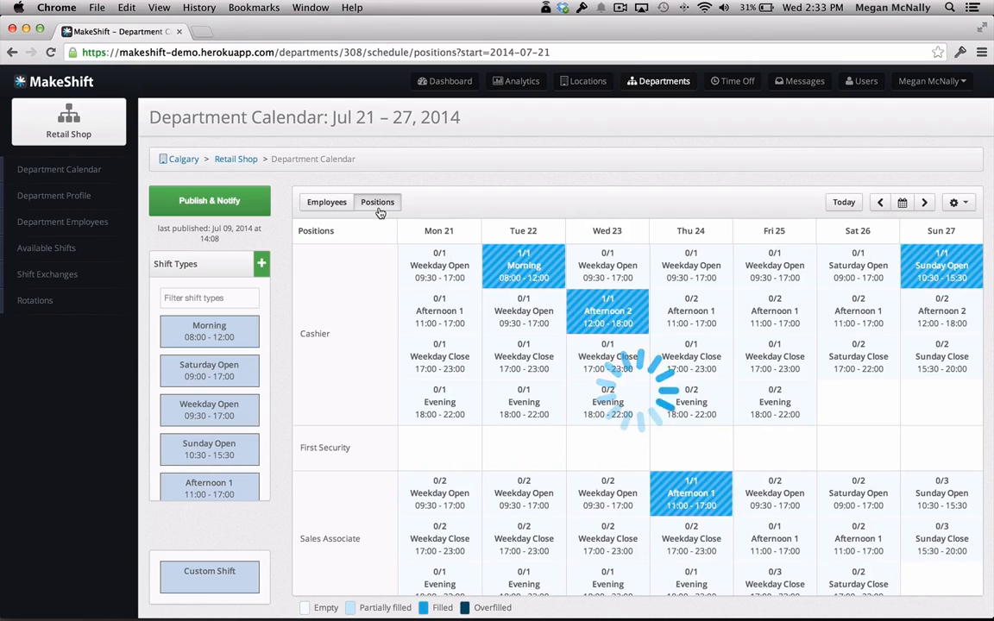